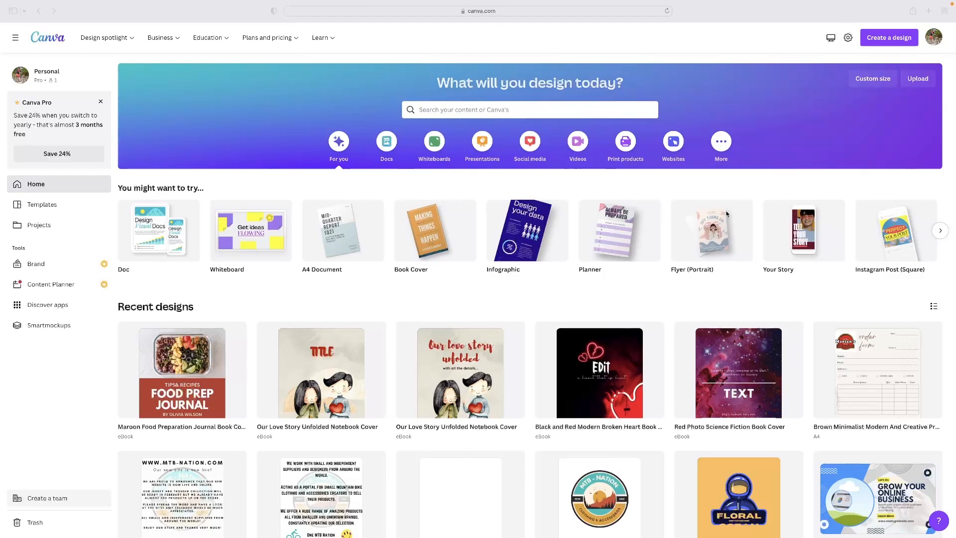
# - Search the home page for "boo" and open the suggested Book Cover template category
pyautogui.click(523, 110)
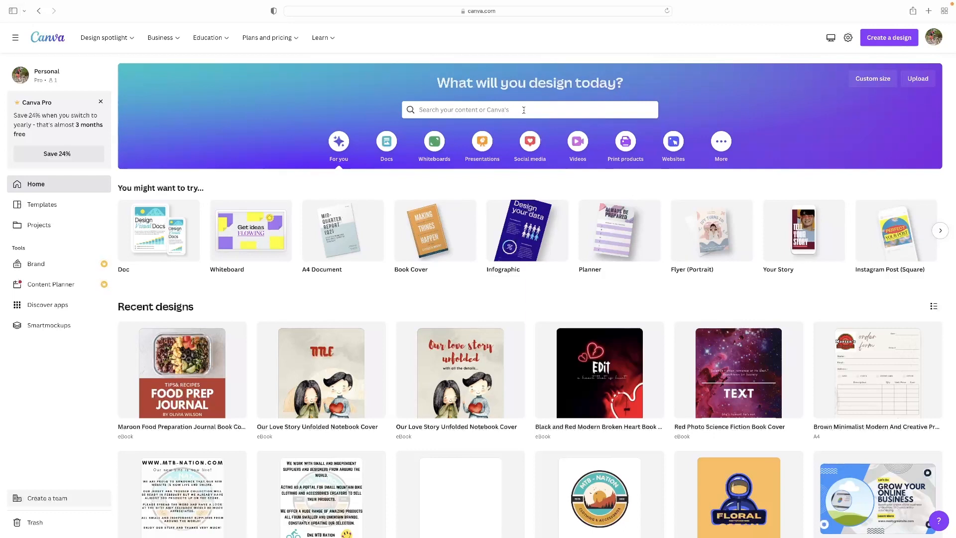
pyautogui.click(523, 110)
pyautogui.write('boo')
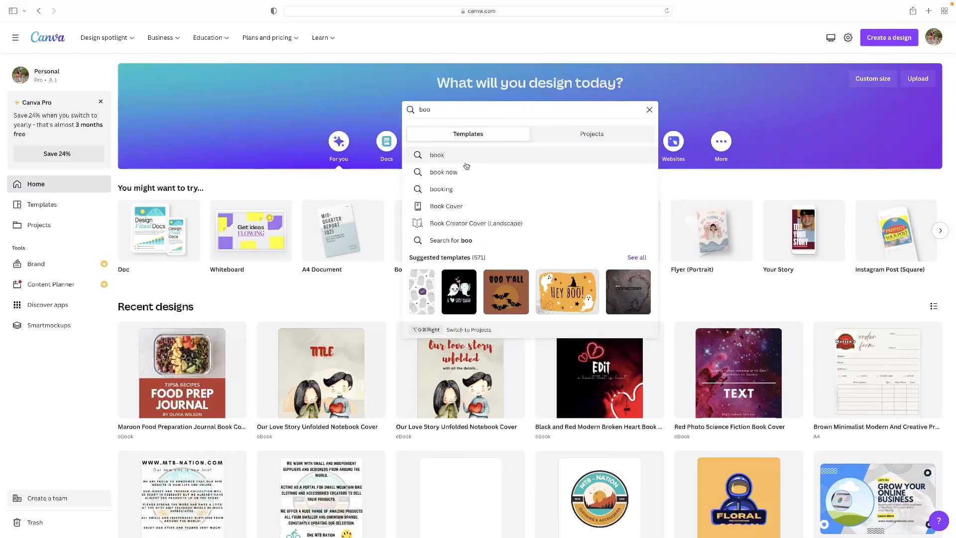
pyautogui.scroll(-2, 460, 187)
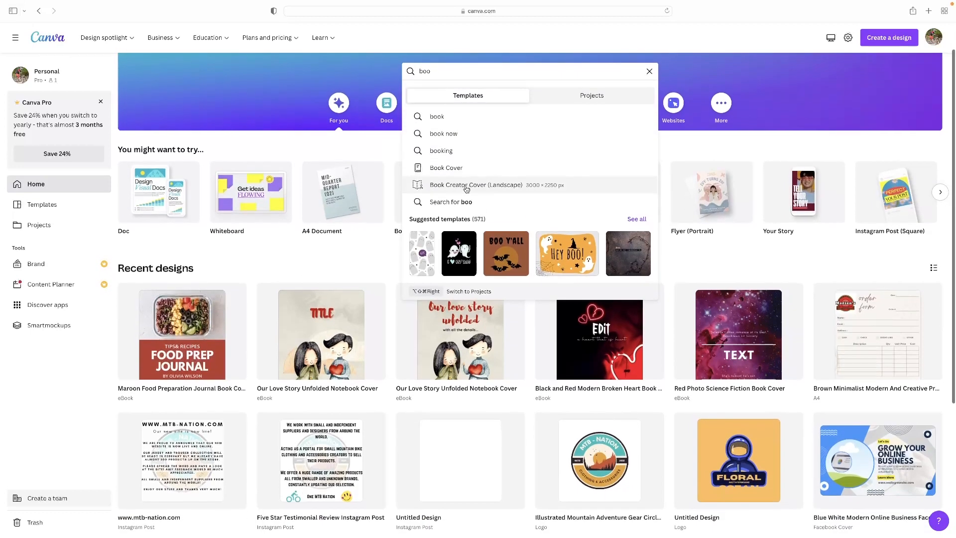
pyautogui.click(448, 170)
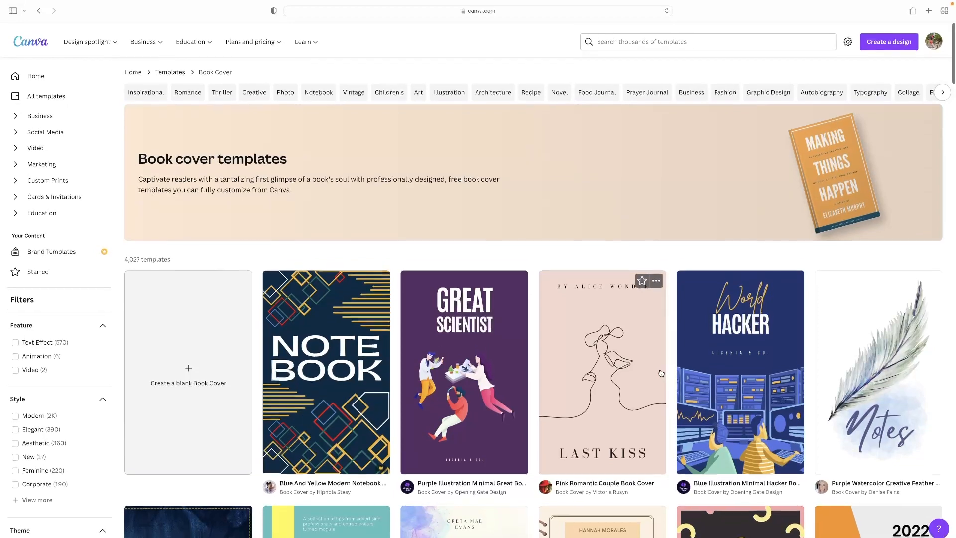
# - Filter the book cover templates by the red colour
pyautogui.scroll(-9, 321, 235)
pyautogui.scroll(10, 322, 235)
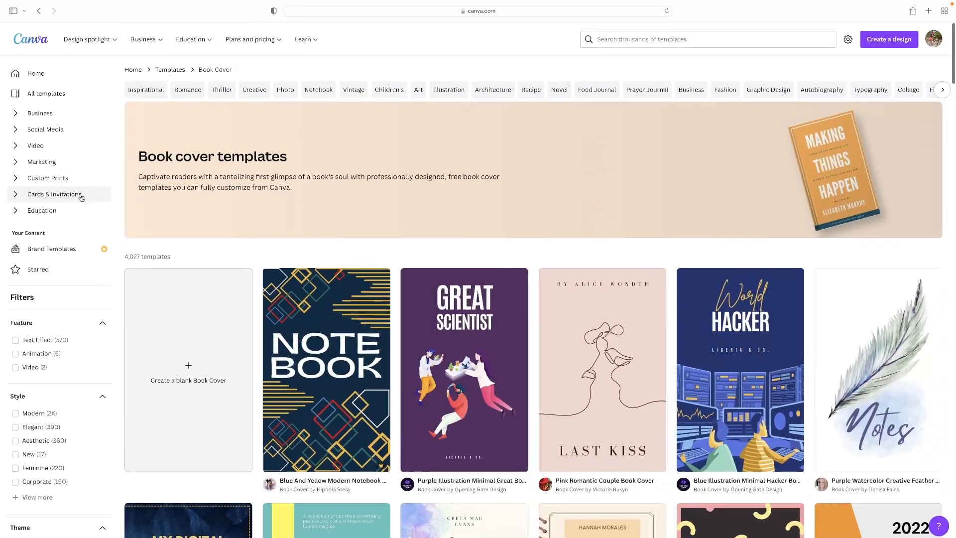
pyautogui.moveTo(152, 254); pyautogui.dragTo(122, 256)
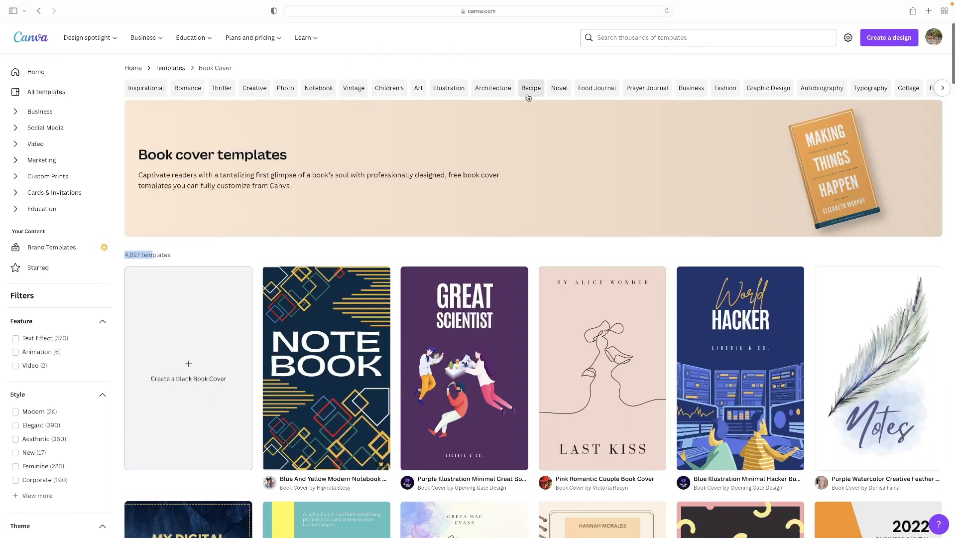
pyautogui.click(695, 38)
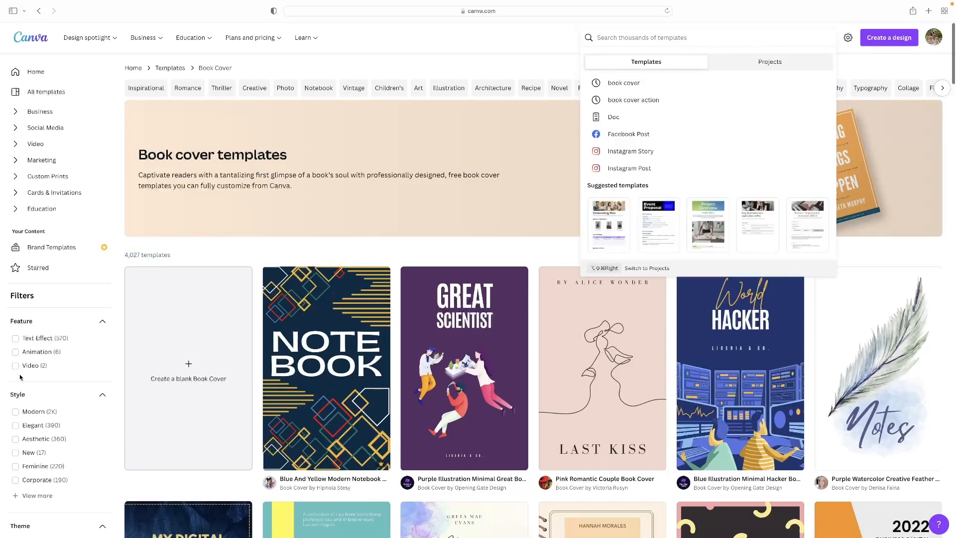
pyautogui.scroll(-1, 5, 368)
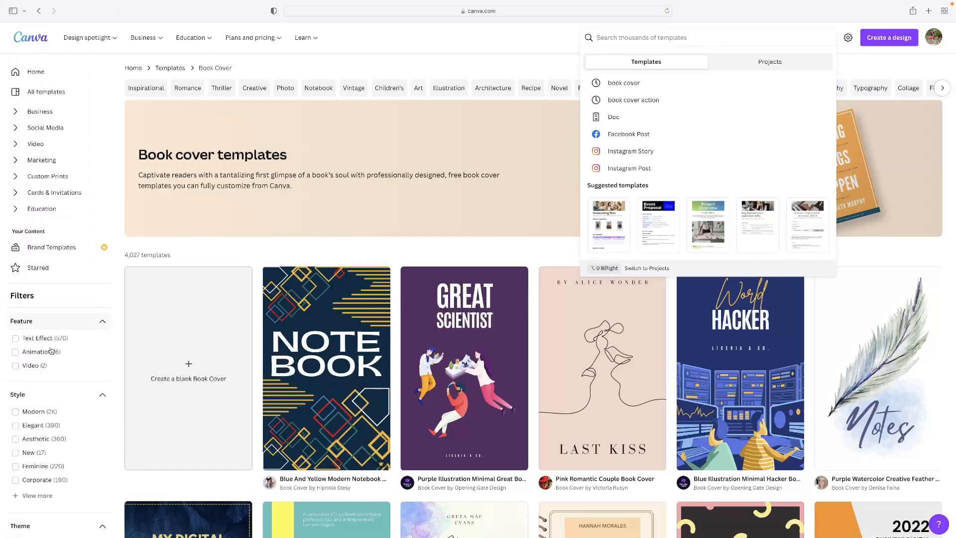
pyautogui.scroll(-5, 52, 351)
pyautogui.scroll(-7, 33, 387)
pyautogui.scroll(-3, 32, 387)
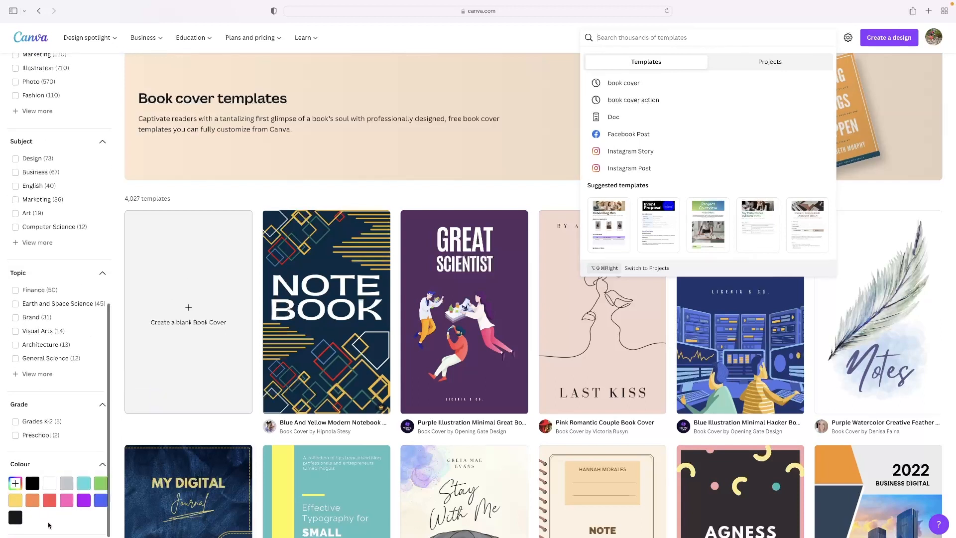
pyautogui.click(49, 500)
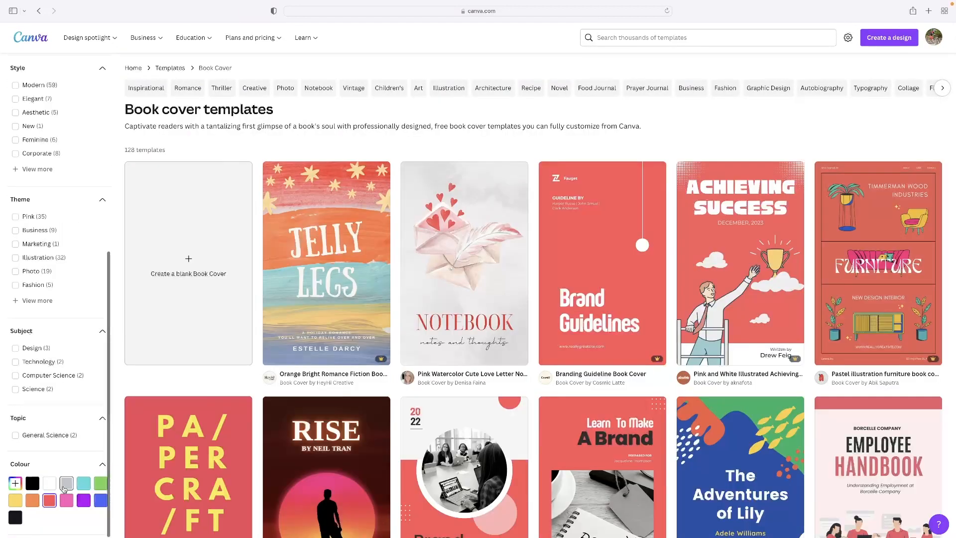
# - Choose the "Blue Floral Notebook Book Cover" template from the filtered results and open it for customising
pyautogui.scroll(-15, 63, 490)
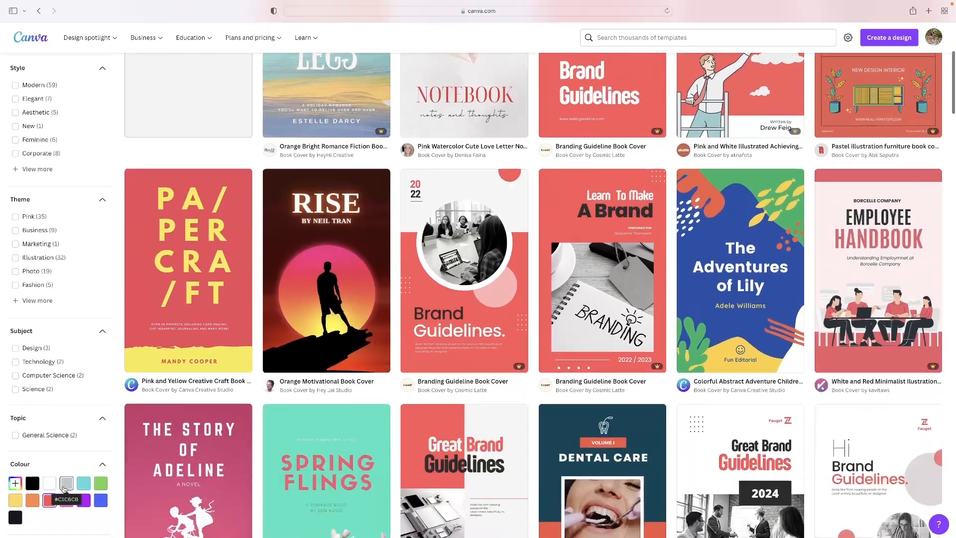
pyautogui.scroll(-8, 64, 490)
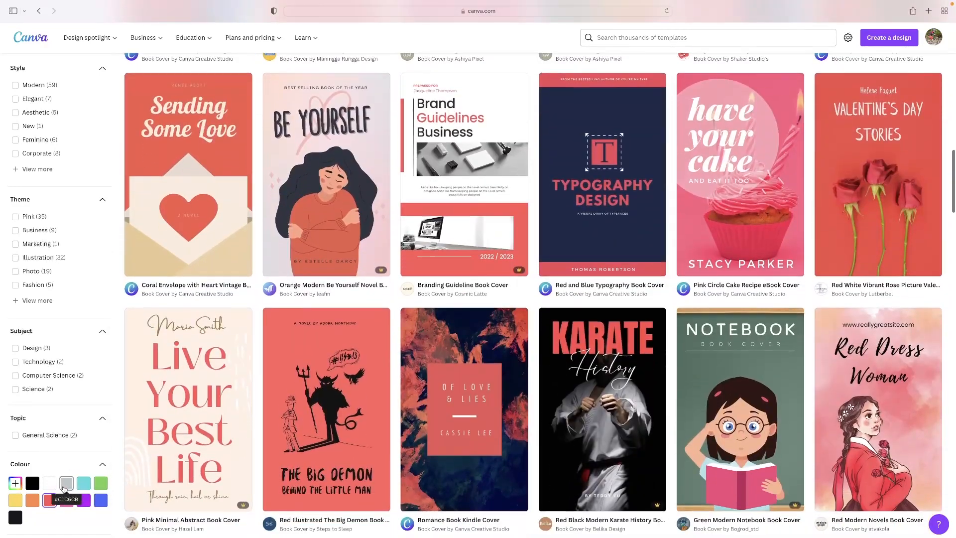
pyautogui.scroll(-4, 63, 490)
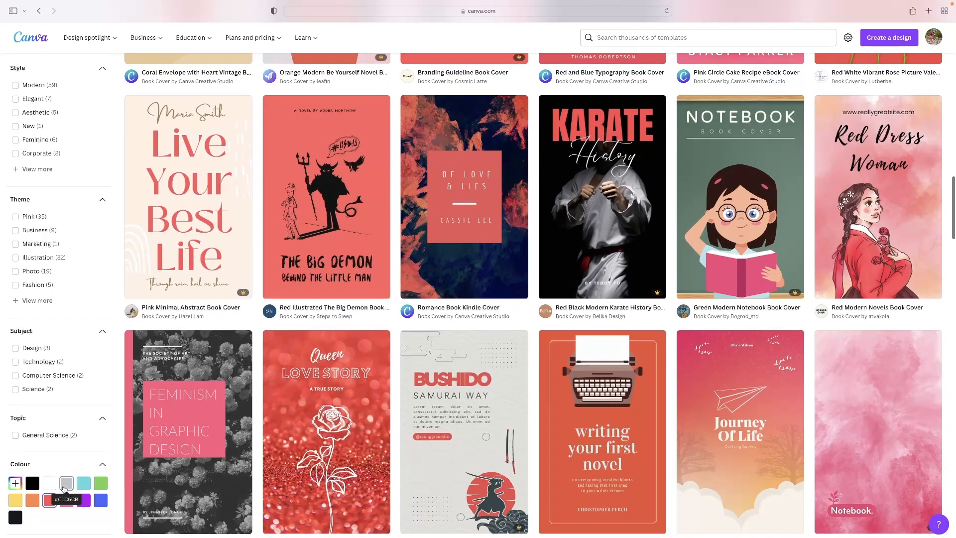
pyautogui.scroll(-4, 64, 490)
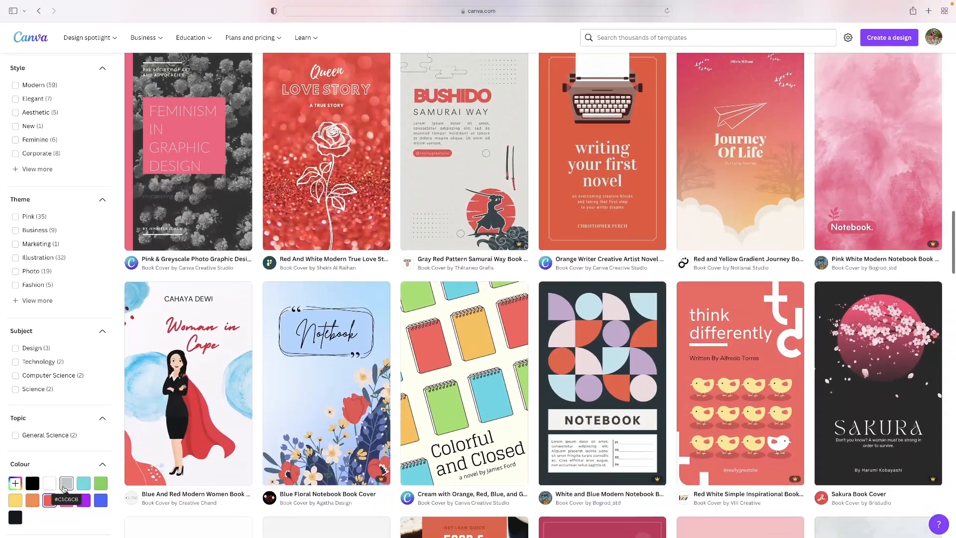
pyautogui.scroll(-2, 64, 489)
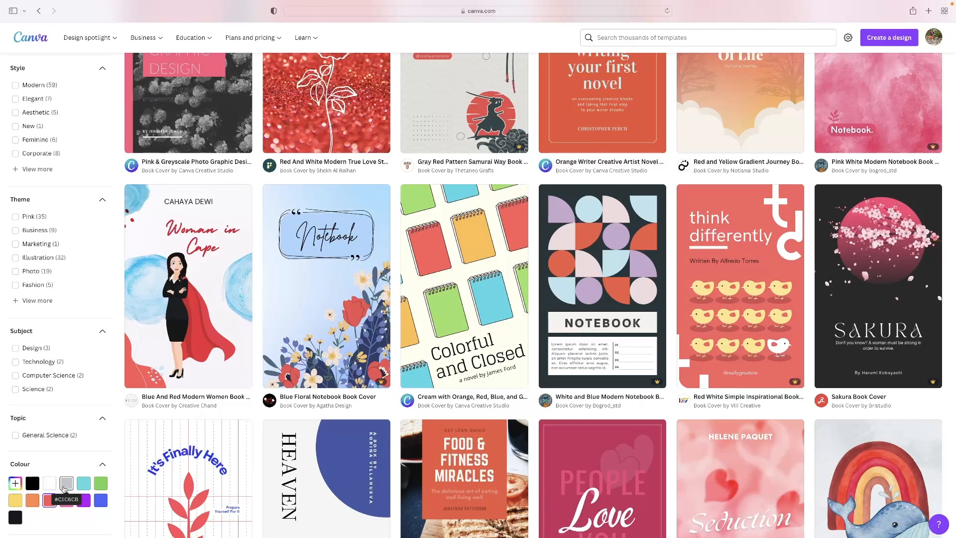
pyautogui.scroll(1, 302, 283)
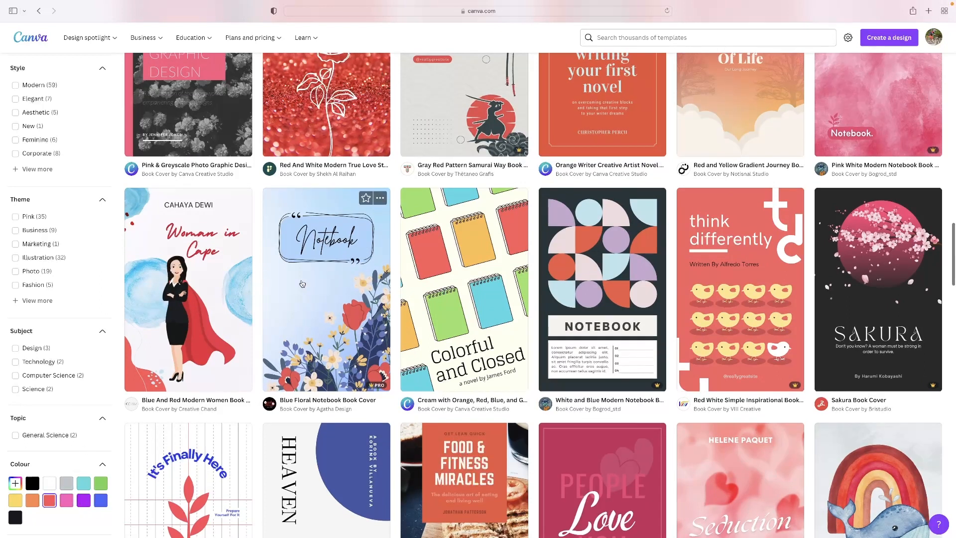
pyautogui.click(302, 283)
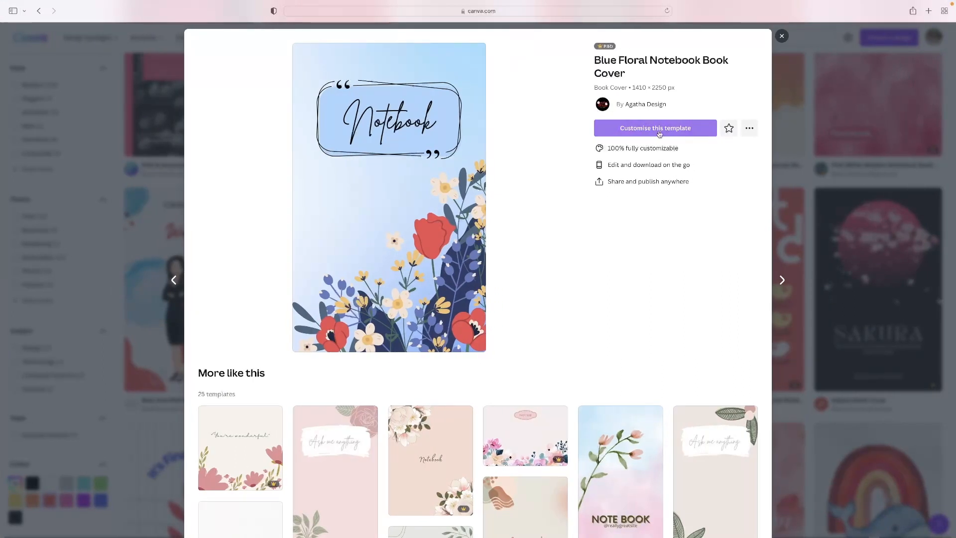
pyautogui.click(658, 130)
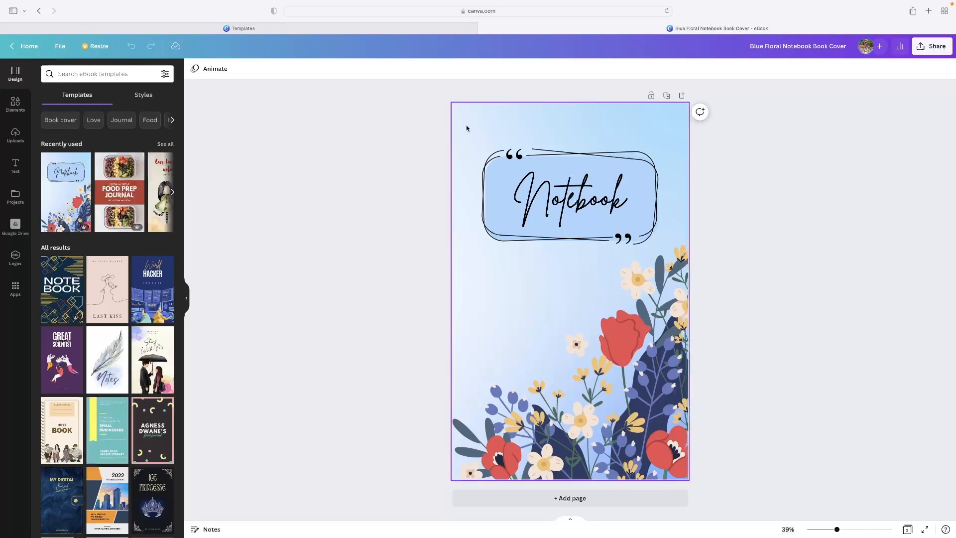
# - Look through the available elements, the uploaded images and the font combinations for text
pyautogui.click(15, 103)
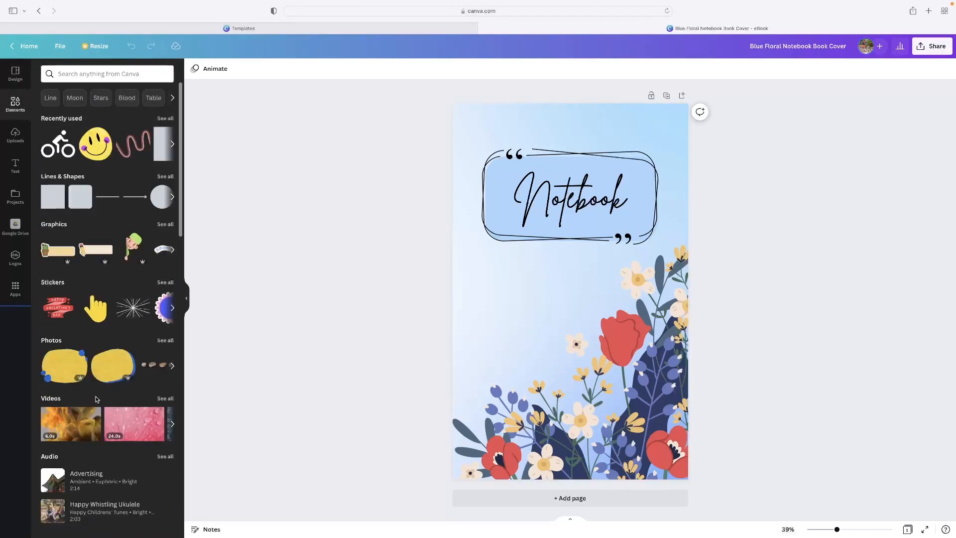
pyautogui.scroll(-10, 110, 404)
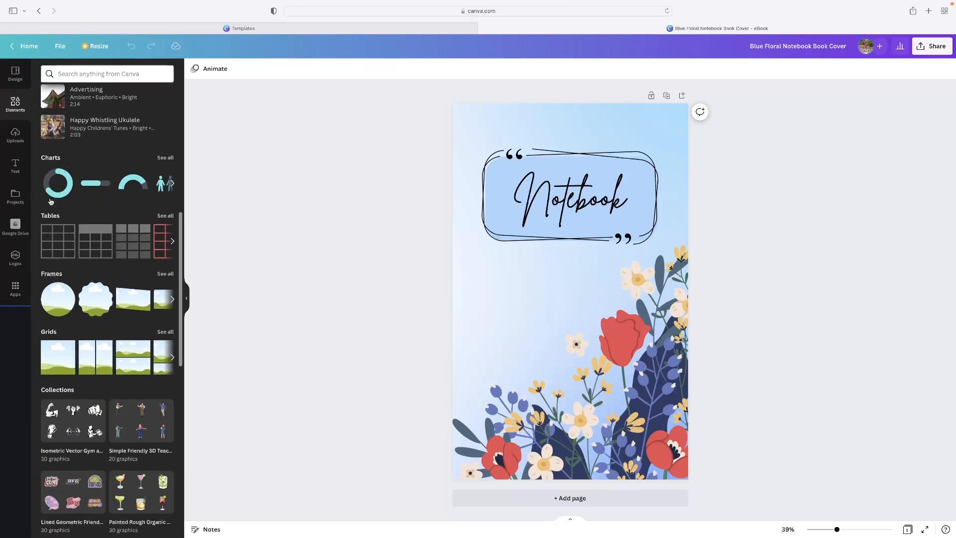
pyautogui.click(9, 140)
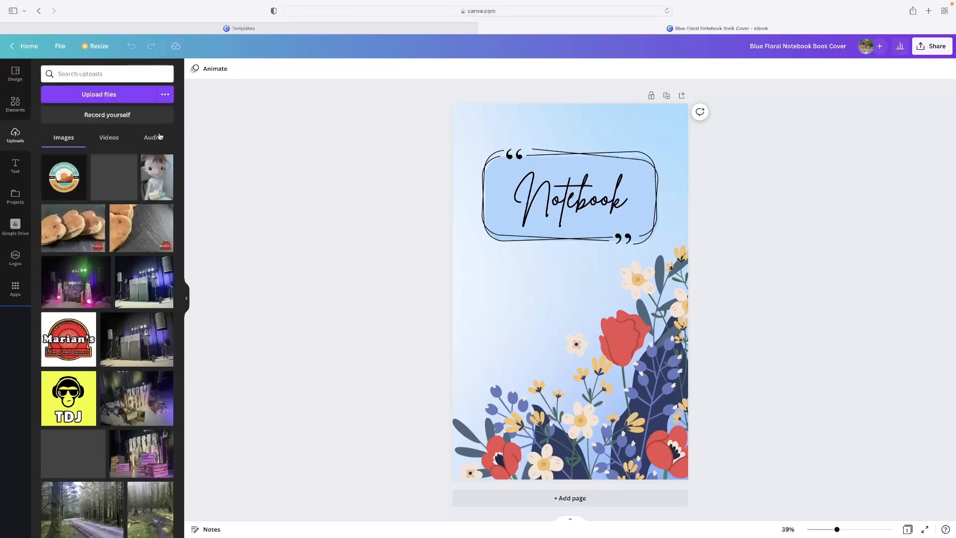
pyautogui.click(13, 168)
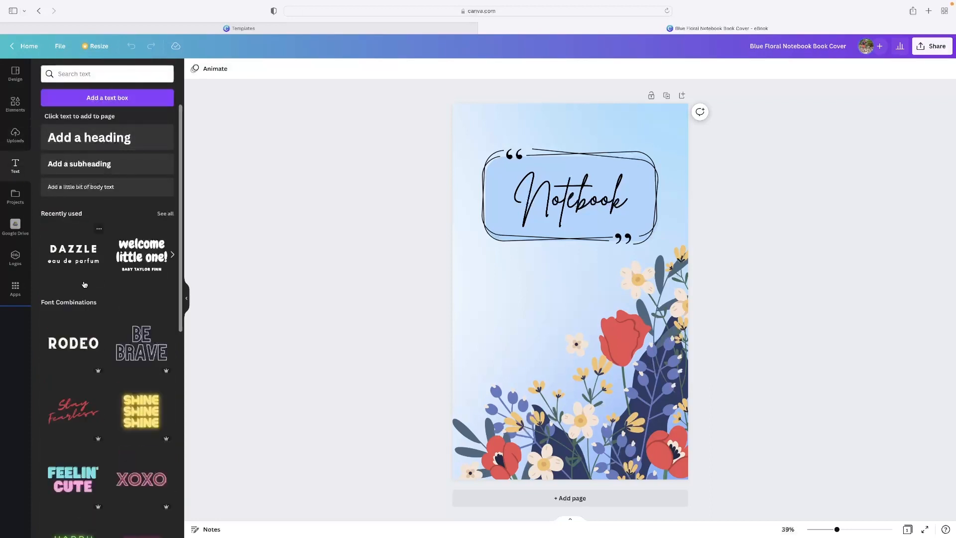
pyautogui.scroll(-2, 84, 285)
pyautogui.scroll(-10, 84, 285)
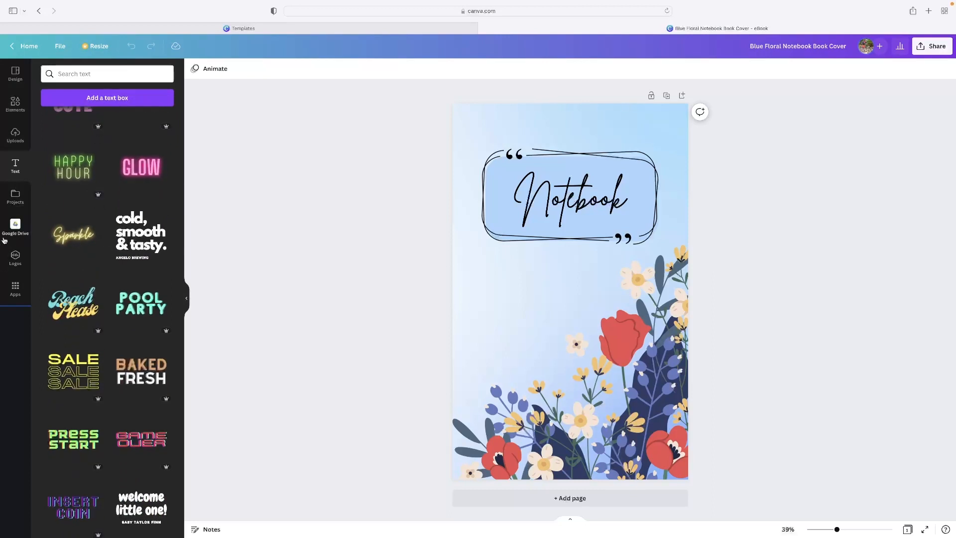
# - Replace the "Notebook" heading on the cover with "TITLE"
pyautogui.click(14, 74)
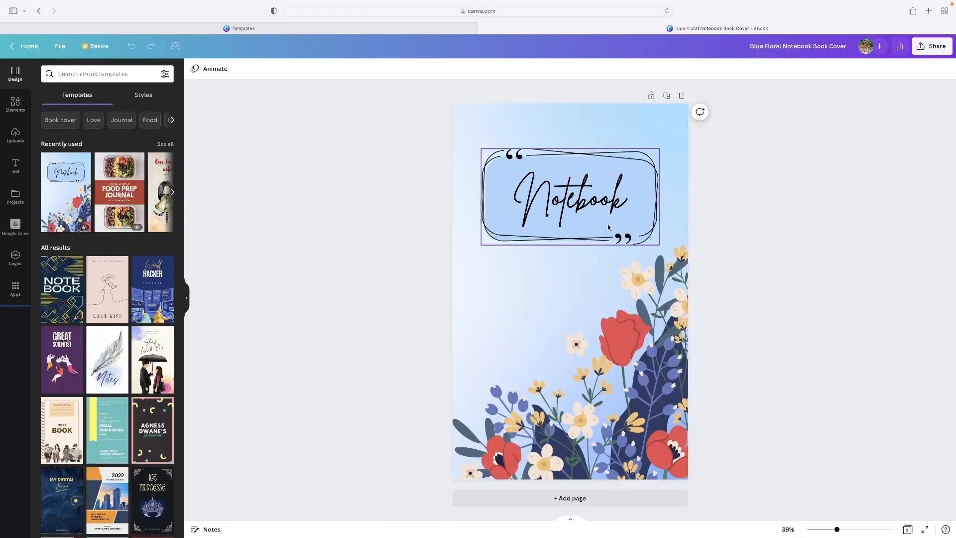
pyautogui.doubleClick(589, 200)
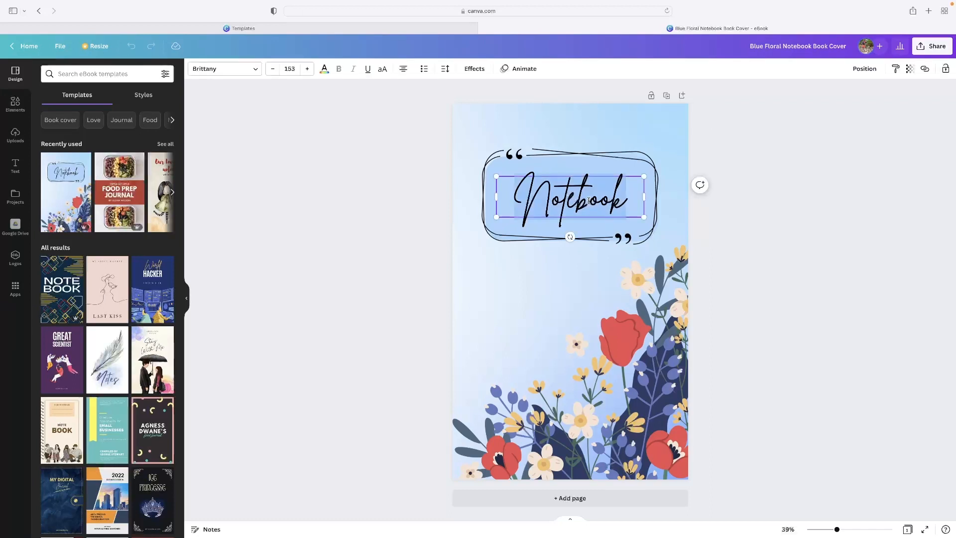
pyautogui.write('TITLE')
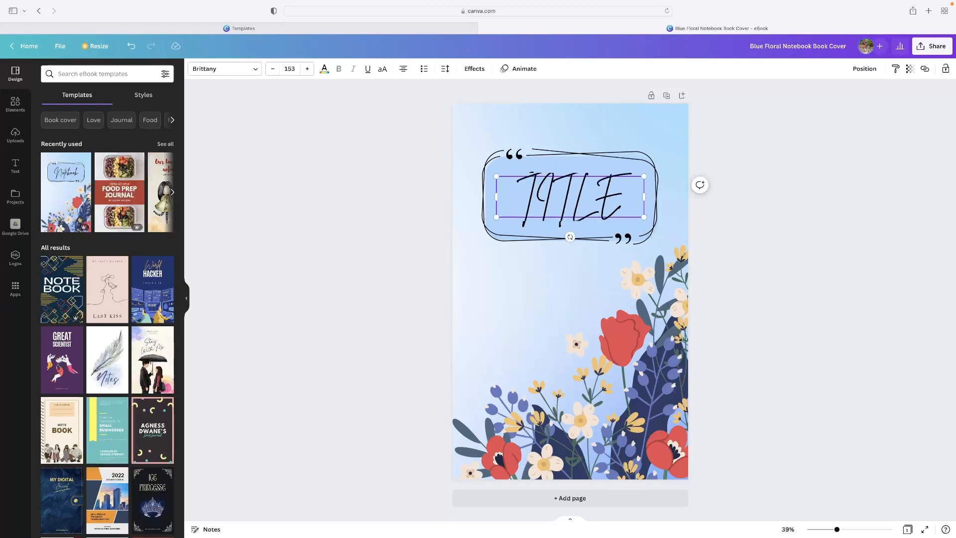
# - Enlarge the floral graphic slightly, then duplicate it and place the copy over the lower-right corner of the cover
pyautogui.click(635, 386)
pyautogui.moveTo(688, 245)
pyautogui.mouseDown()
pyautogui.moveTo(617, 288)
pyautogui.moveTo(750, 192)
pyautogui.moveTo(634, 293)
pyautogui.moveTo(695, 238)
pyautogui.mouseUp()
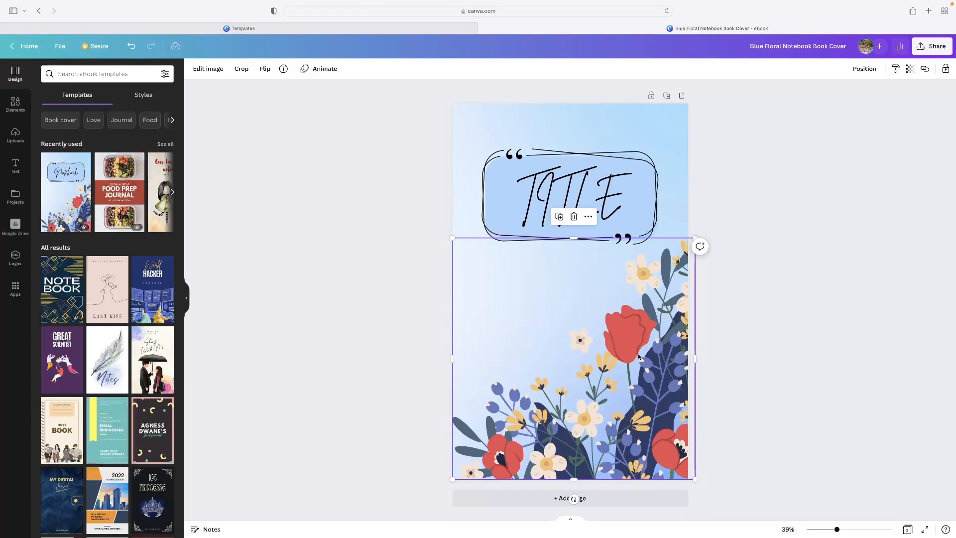
pyautogui.moveTo(638, 354); pyautogui.dragTo(539, 315)
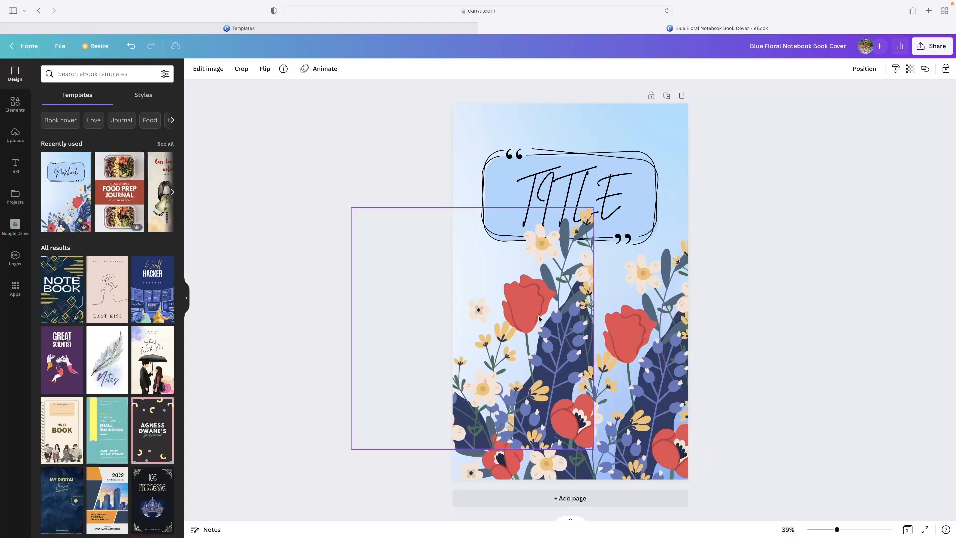
pyautogui.moveTo(563, 376); pyautogui.dragTo(548, 425)
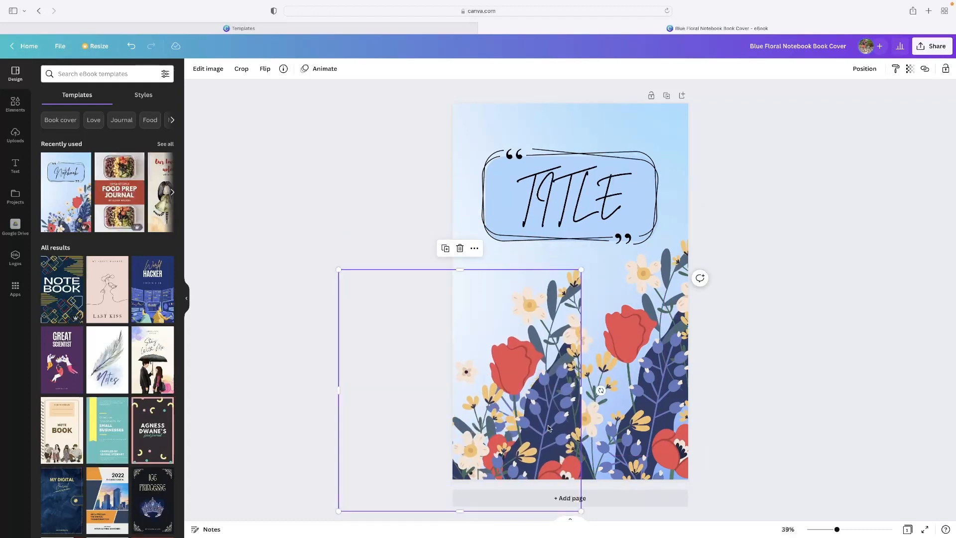
pyautogui.click(631, 416)
pyautogui.moveTo(644, 396); pyautogui.dragTo(727, 461)
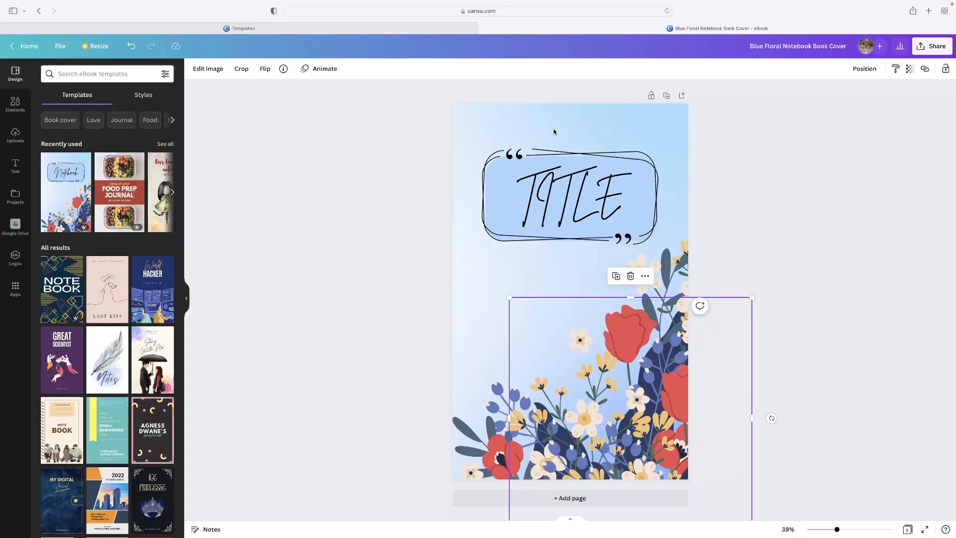
# - Delete the blue quotation-mark frame behind the title text
pyautogui.click(506, 157)
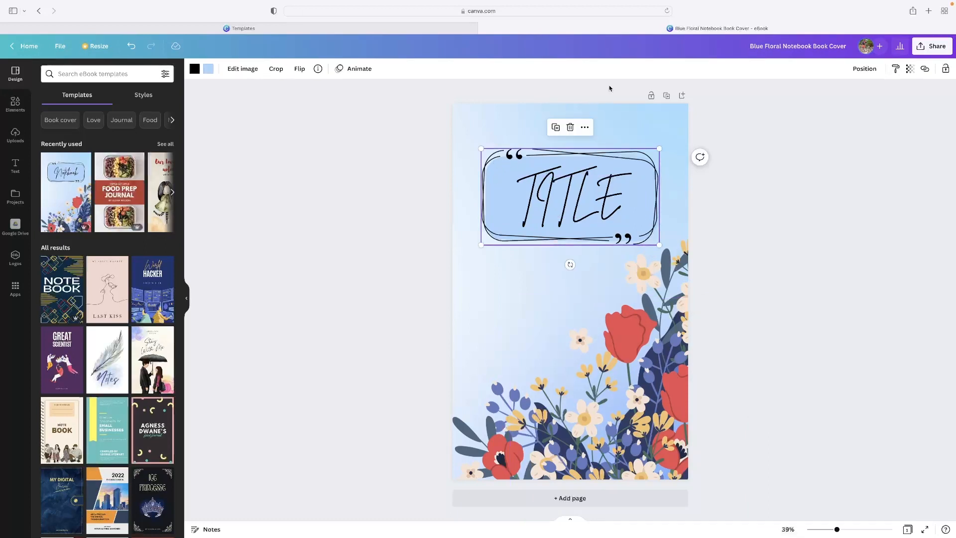
pyautogui.click(568, 128)
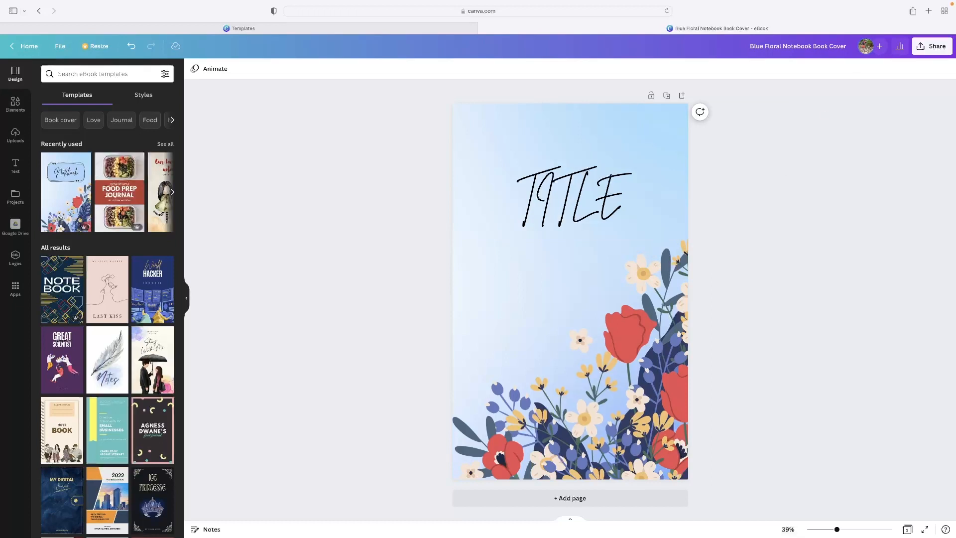
# - Download the cover design with PDF Standard as the file type
pyautogui.click(920, 46)
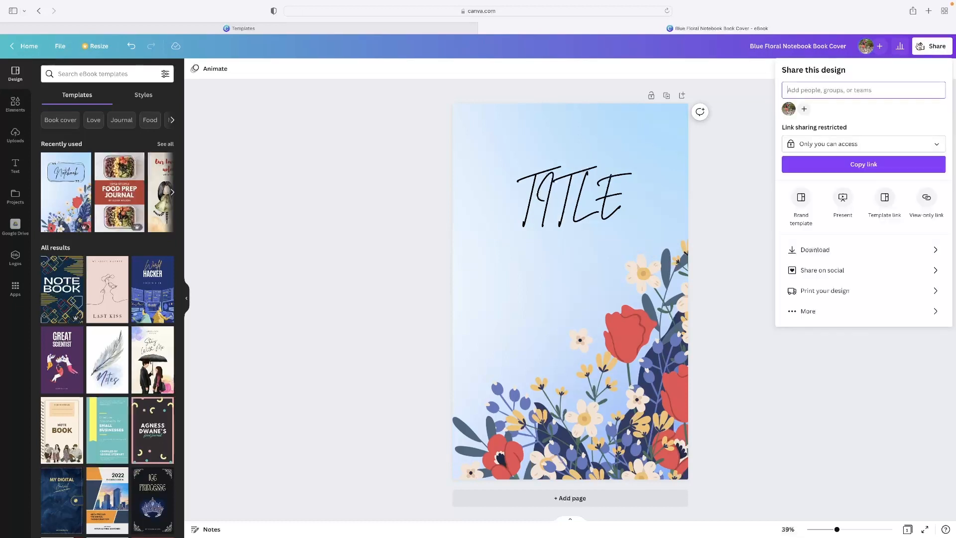
pyautogui.click(824, 253)
pyautogui.click(824, 253)
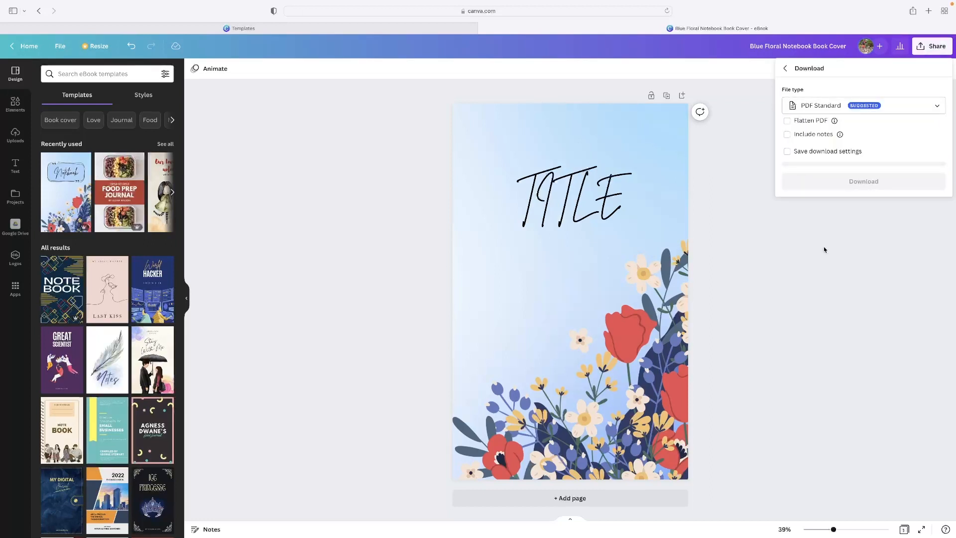
pyautogui.click(825, 107)
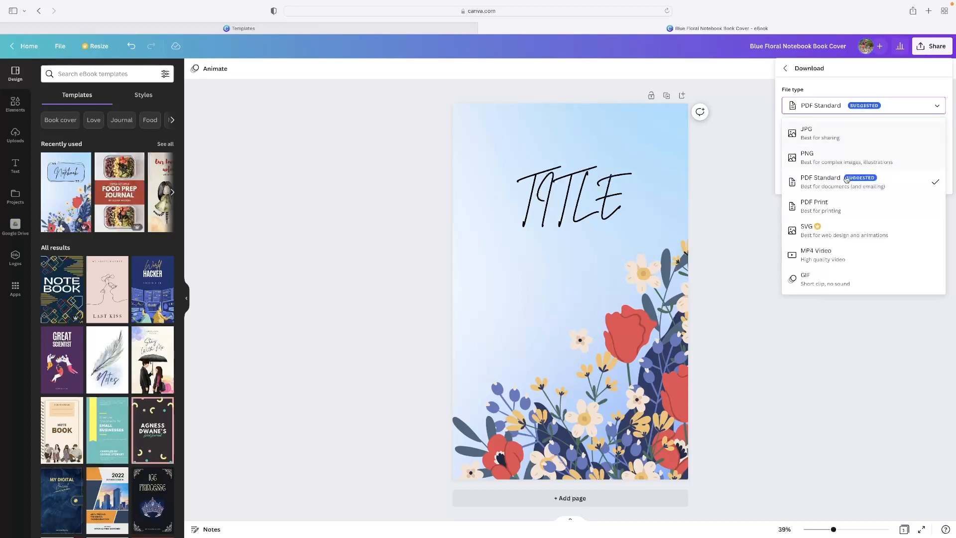
pyautogui.click(892, 79)
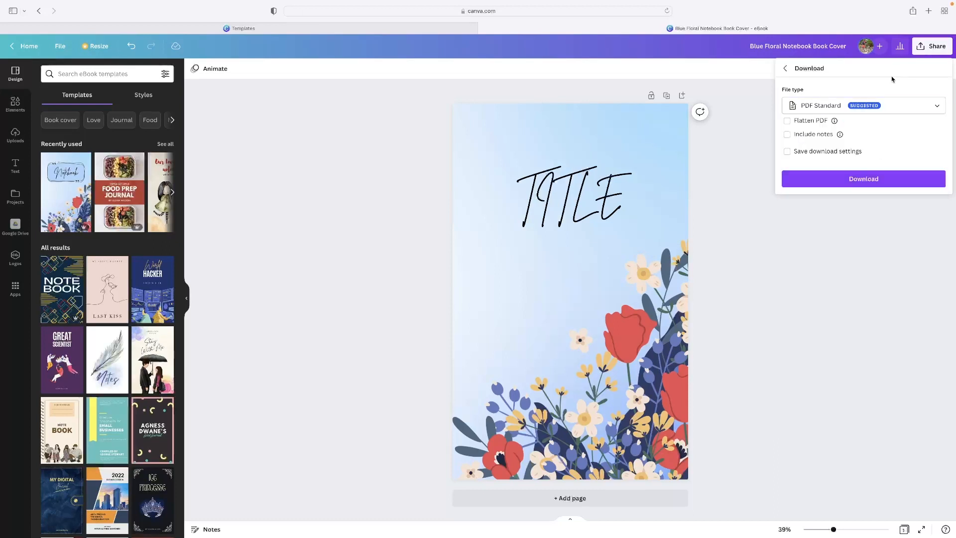
pyautogui.click(865, 180)
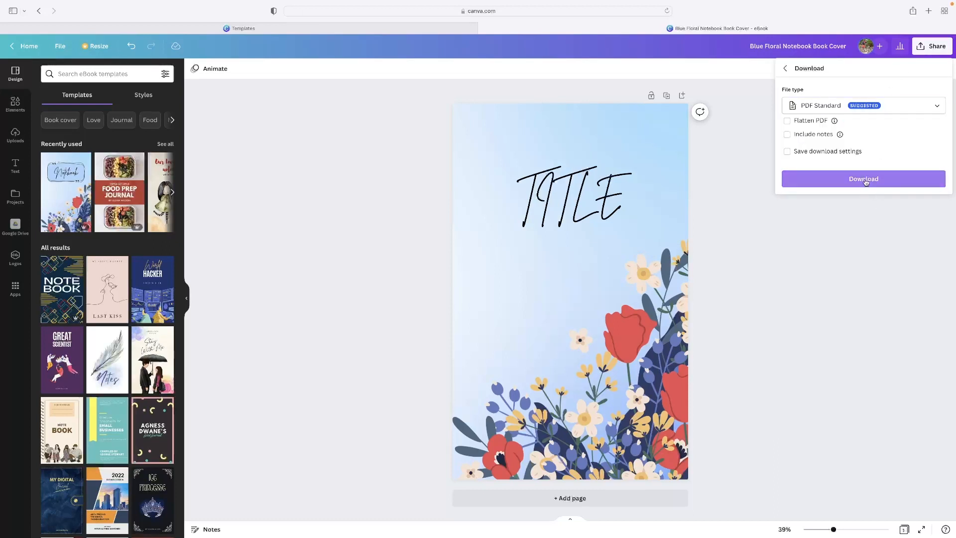